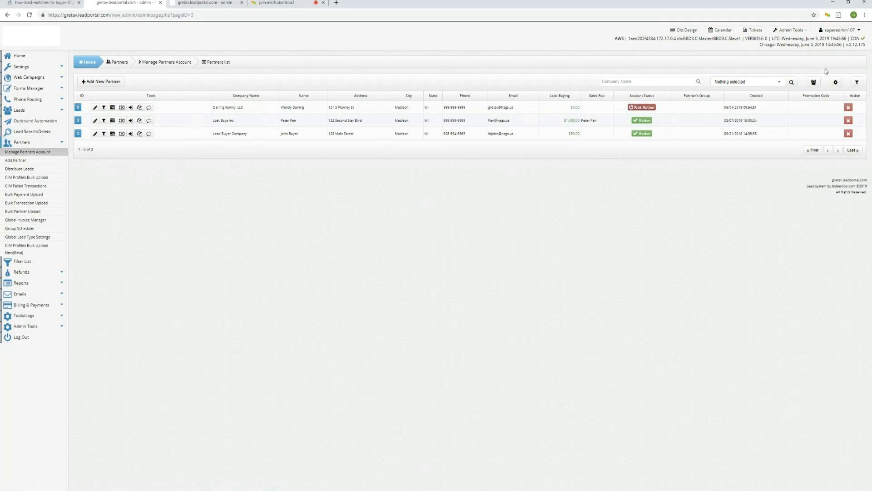
# Examine the search-field and status options available for filtering the partner list, leaving the filter unapplied.
pyautogui.click(857, 83)
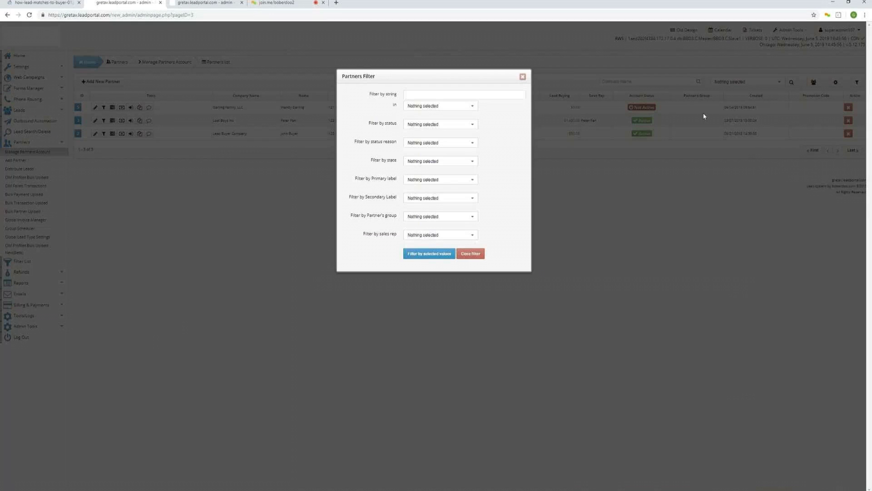
pyautogui.click(472, 106)
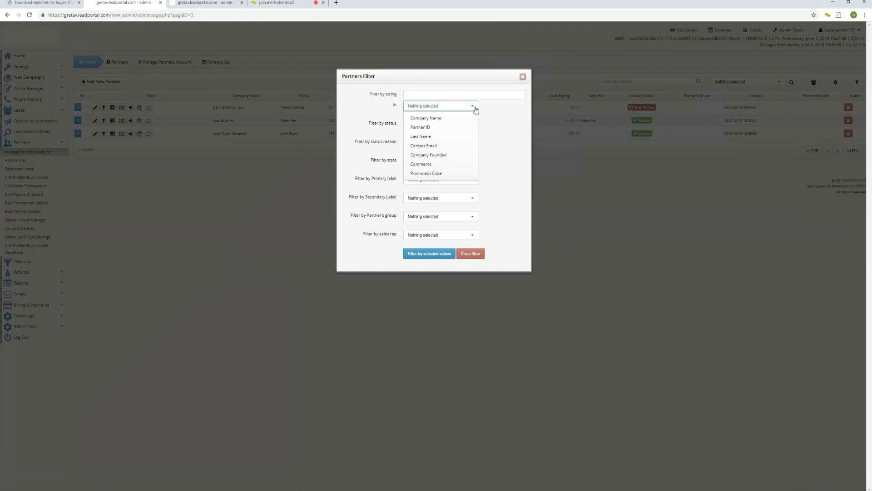
pyautogui.click(473, 108)
pyautogui.click(474, 128)
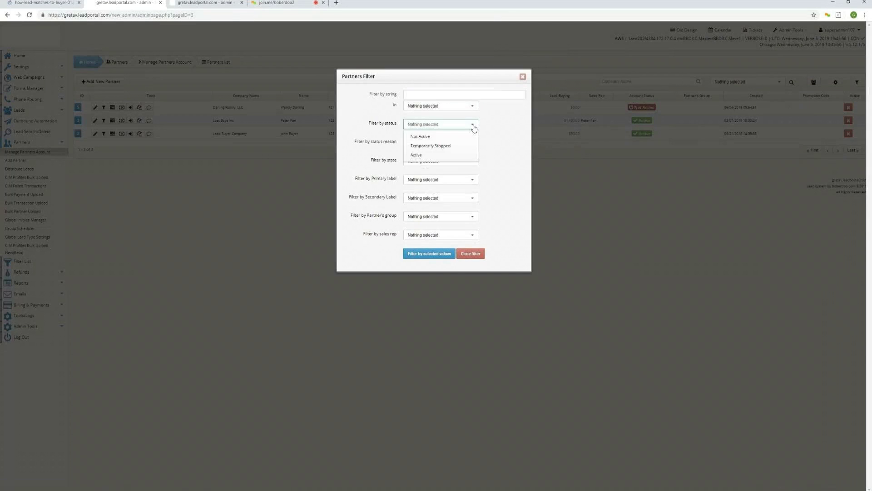
pyautogui.click(474, 128)
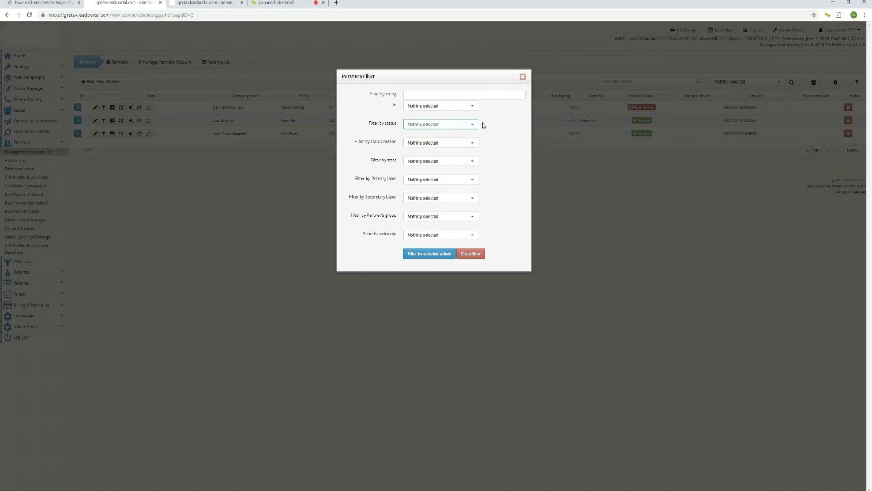
pyautogui.click(523, 77)
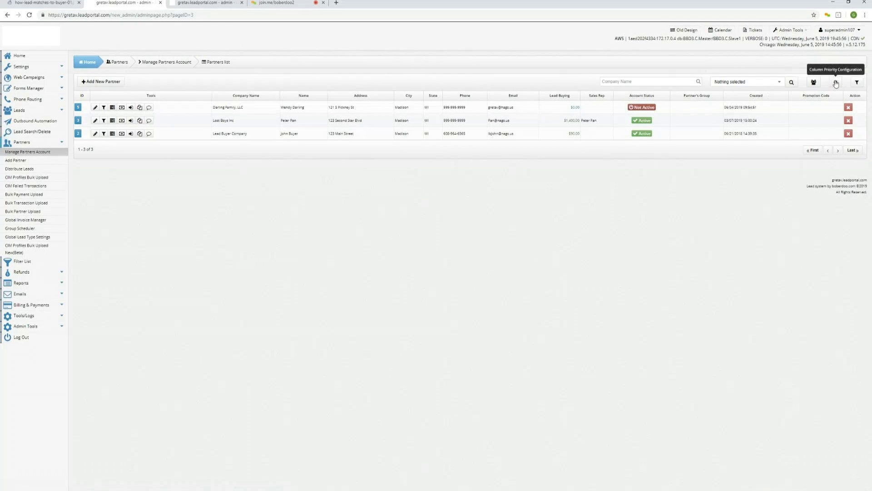
# Try moving Company Name first and Name lower, switch the first three columns off and on, and restore the default column configuration.
pyautogui.click(837, 82)
pyautogui.moveTo(387, 132); pyautogui.dragTo(388, 108)
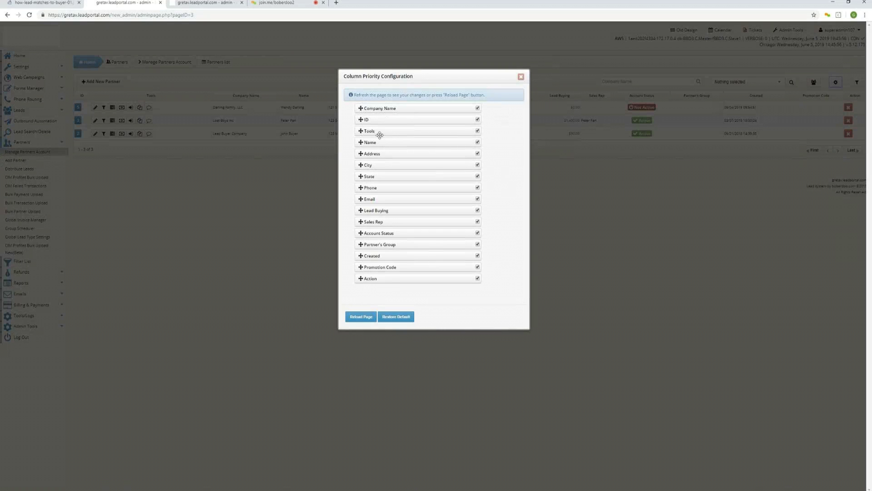
pyautogui.moveTo(371, 145); pyautogui.dragTo(373, 155)
pyautogui.click(478, 109)
pyautogui.click(477, 119)
pyautogui.click(477, 132)
pyautogui.click(478, 131)
pyautogui.click(478, 120)
pyautogui.click(478, 109)
pyautogui.click(403, 316)
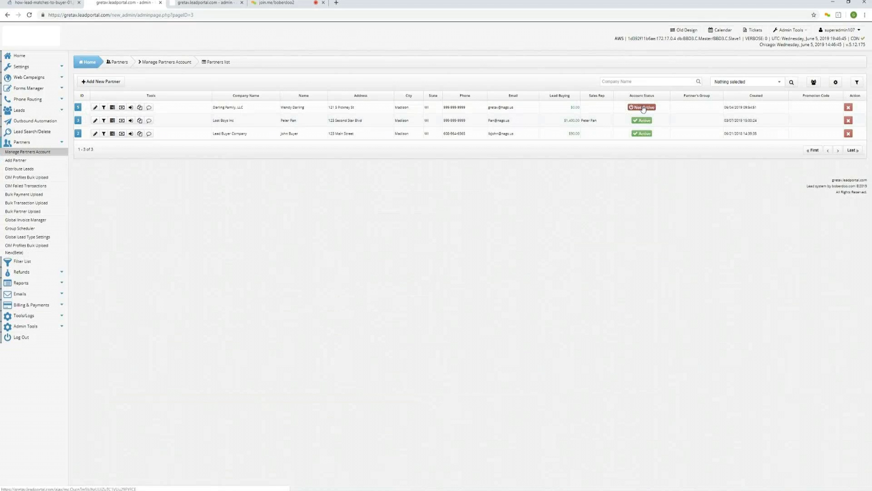
# Try switching the Darling Family, LLC account to Active and back to Not Active.
pyautogui.click(643, 108)
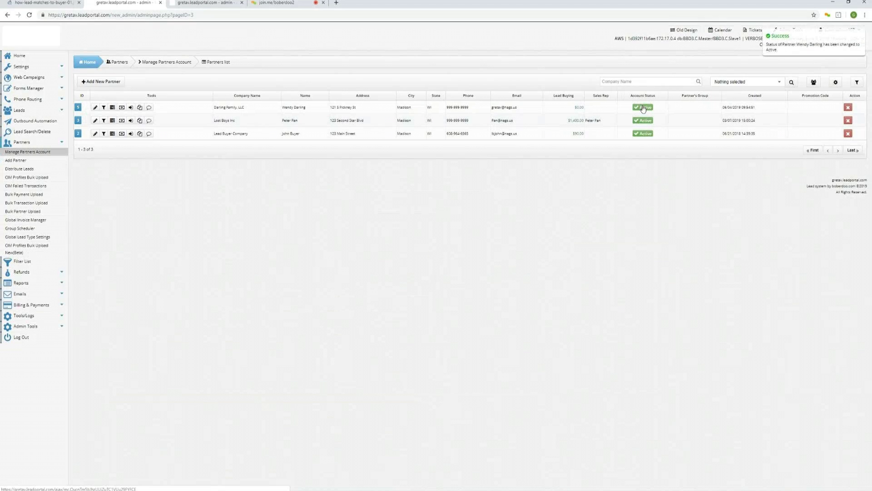
pyautogui.click(643, 107)
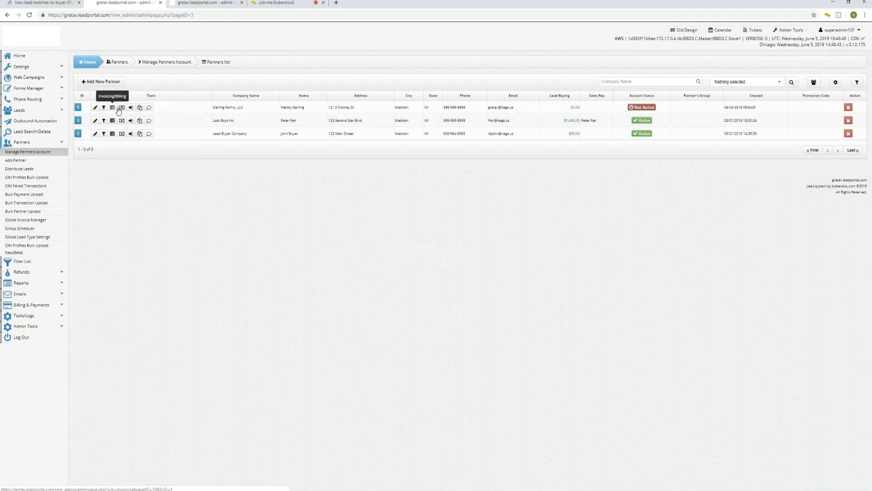
# Add a "Payment on account - credit" transaction of $100.00 with the comment "Check # 123" for Darling Family, LLC.
pyautogui.click(122, 109)
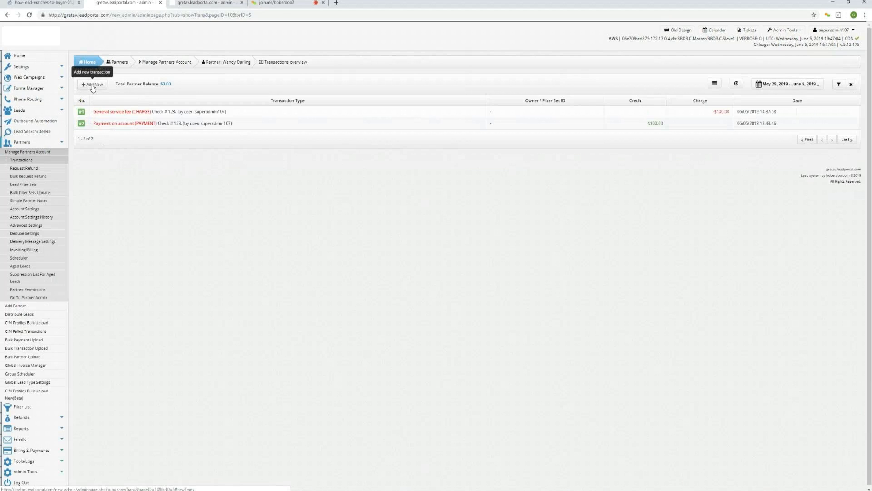
pyautogui.click(93, 86)
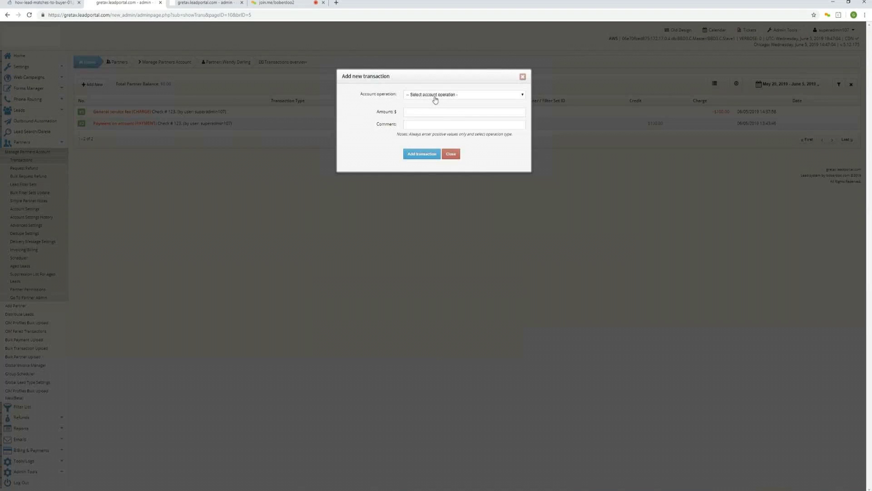
pyautogui.click(436, 97)
pyautogui.click(439, 108)
pyautogui.click(438, 111)
pyautogui.click(423, 129)
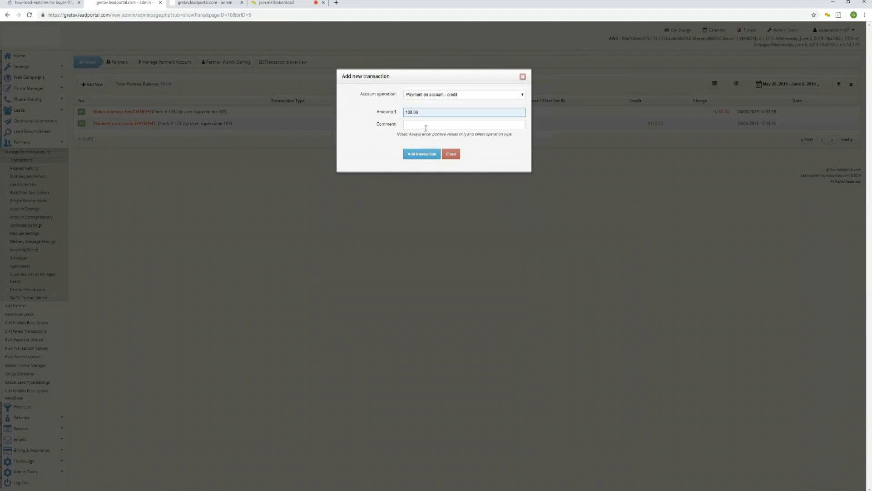
pyautogui.click(426, 129)
pyautogui.click(419, 138)
pyautogui.click(419, 158)
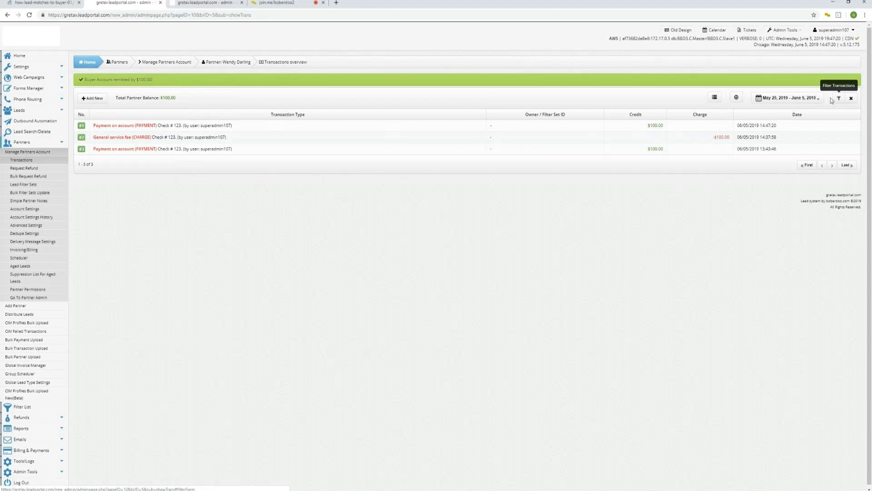
# In the billing information of Darling Family, LLC, enter a credit limit of 10.00 and choose the No limit option.
pyautogui.click(122, 61)
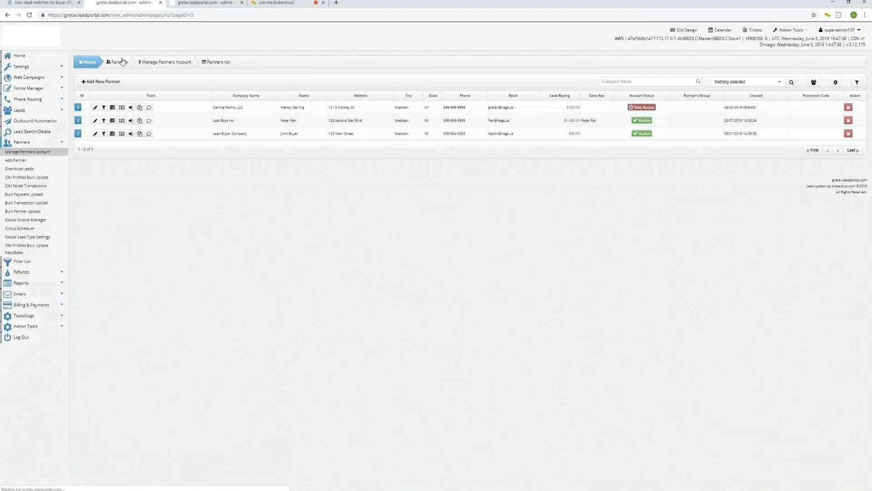
pyautogui.click(112, 110)
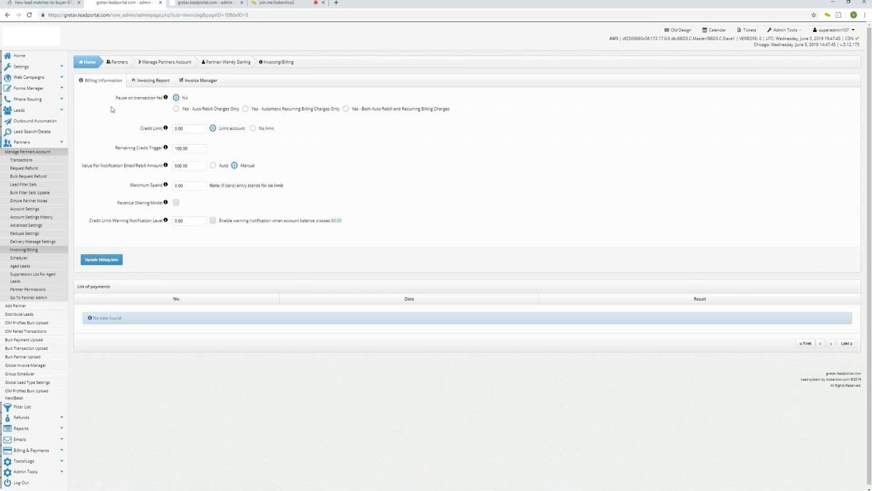
pyautogui.moveTo(166, 129)
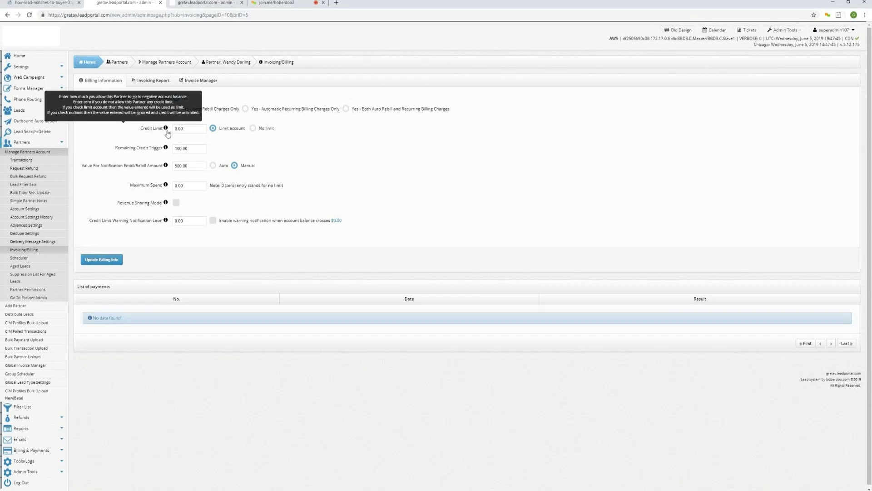
pyautogui.click(176, 129)
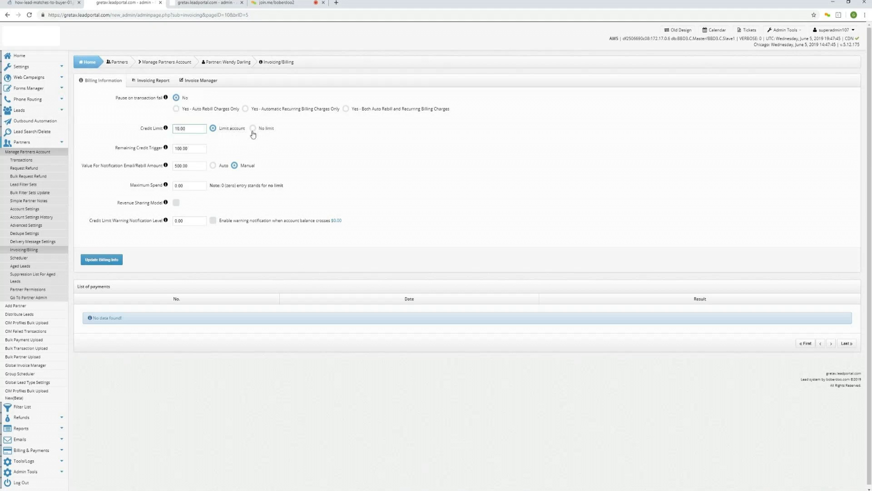
pyautogui.click(253, 130)
# Examine the Authorize.net CIM and Braintree add-funds settings, especially the two Auto Rebill Option choices.
pyautogui.click(193, 3)
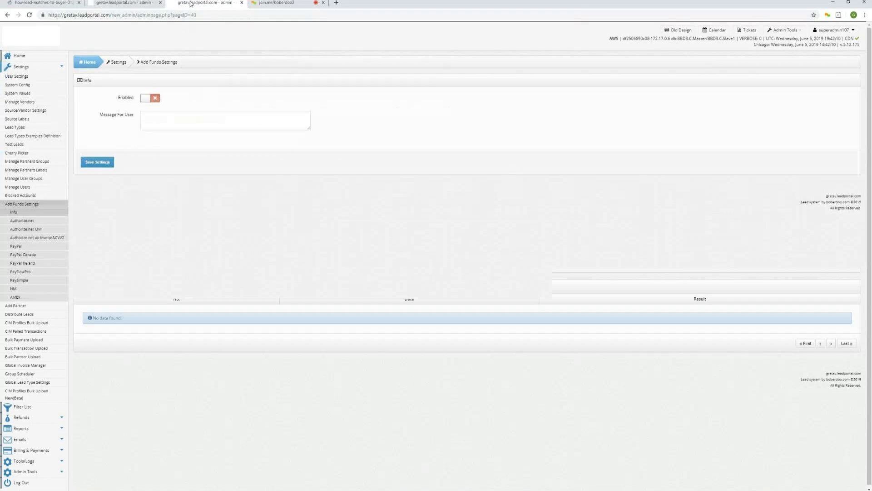
pyautogui.click(18, 204)
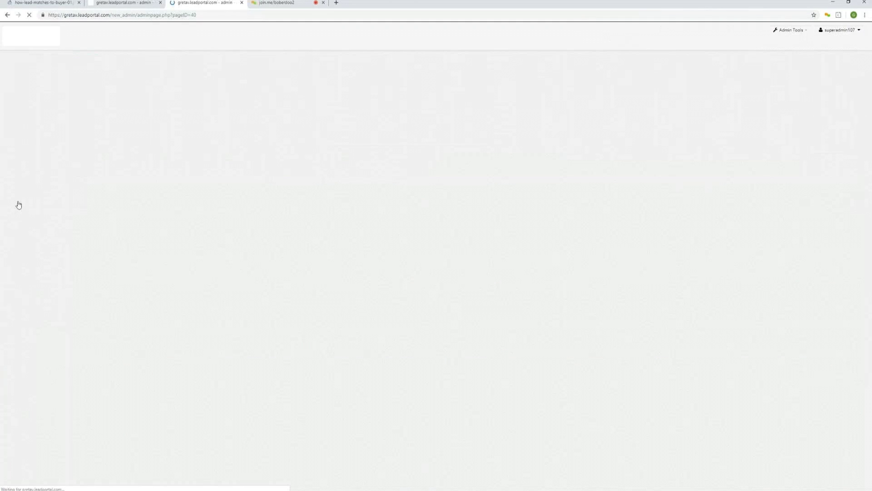
pyautogui.click(25, 229)
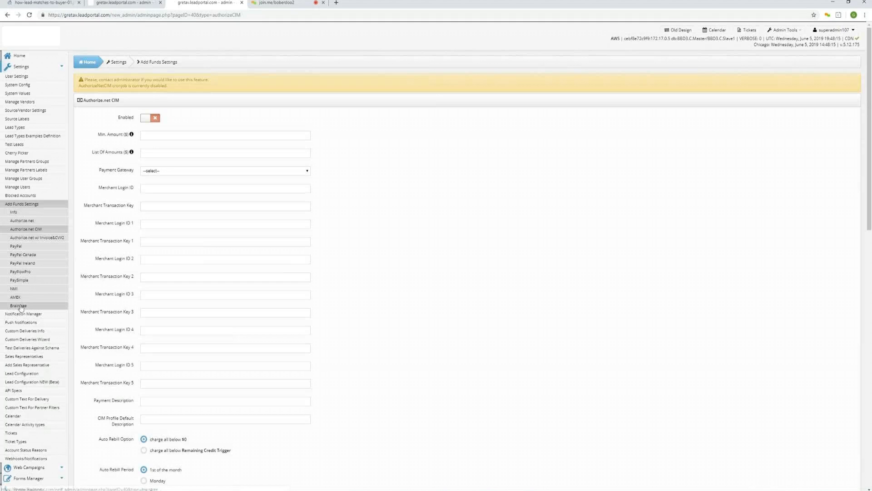
pyautogui.click(18, 306)
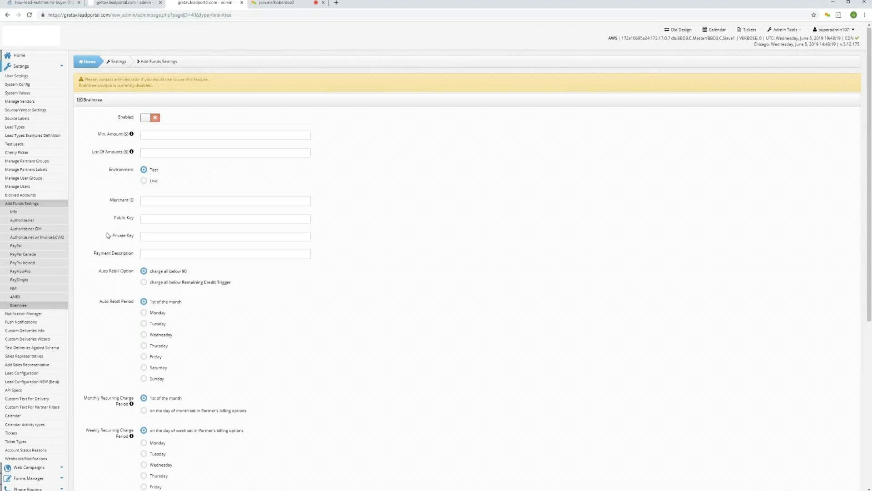
pyautogui.scroll(-2, 107, 233)
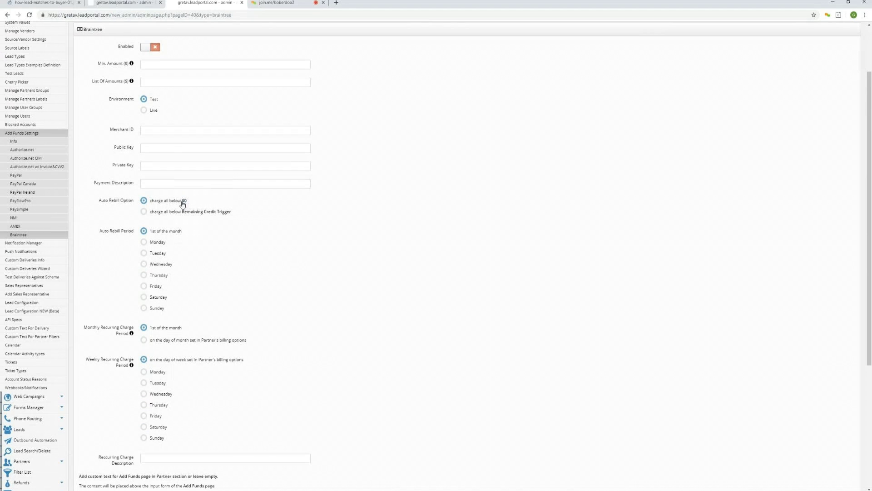
pyautogui.moveTo(191, 203); pyautogui.dragTo(152, 205)
pyautogui.moveTo(232, 212); pyautogui.dragTo(149, 214)
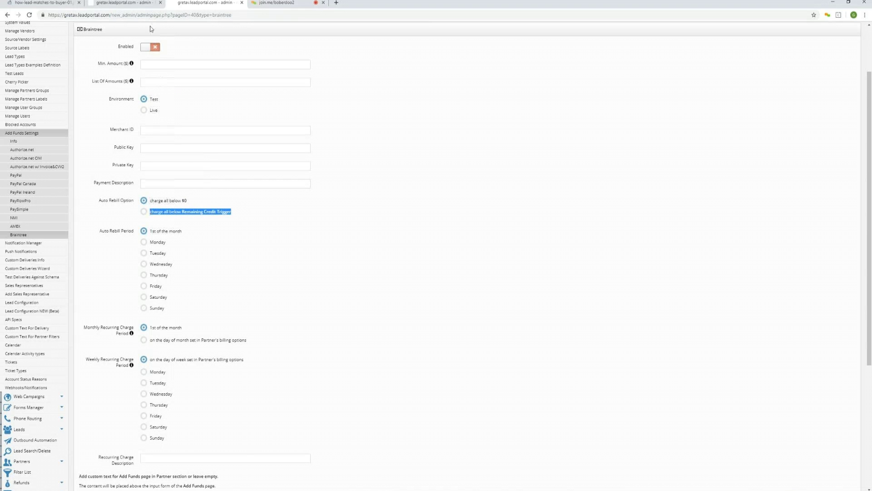
# Return to the partner's billing information, check the Remaining Credit Trigger help, and set the rebill amount to Auto.
pyautogui.click(135, 6)
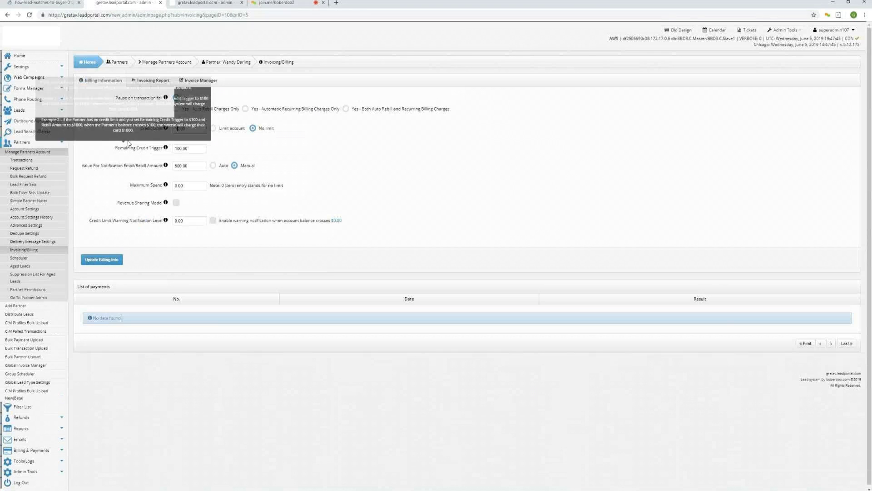
pyautogui.moveTo(165, 149)
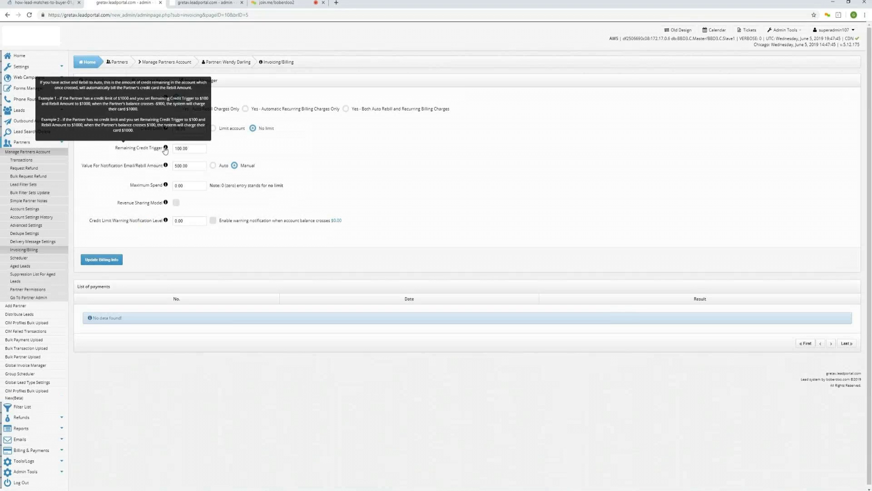
pyautogui.click(213, 166)
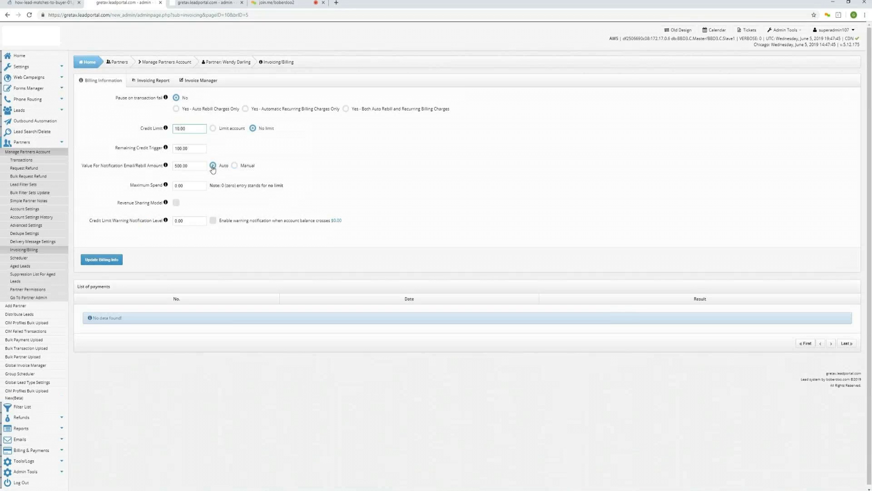
pyautogui.moveTo(197, 168); pyautogui.dragTo(170, 172)
pyautogui.click(224, 177)
# Open the partner's Invoice Manager and examine the invoice settings, starting with the Invoice Recipient field.
pyautogui.click(198, 85)
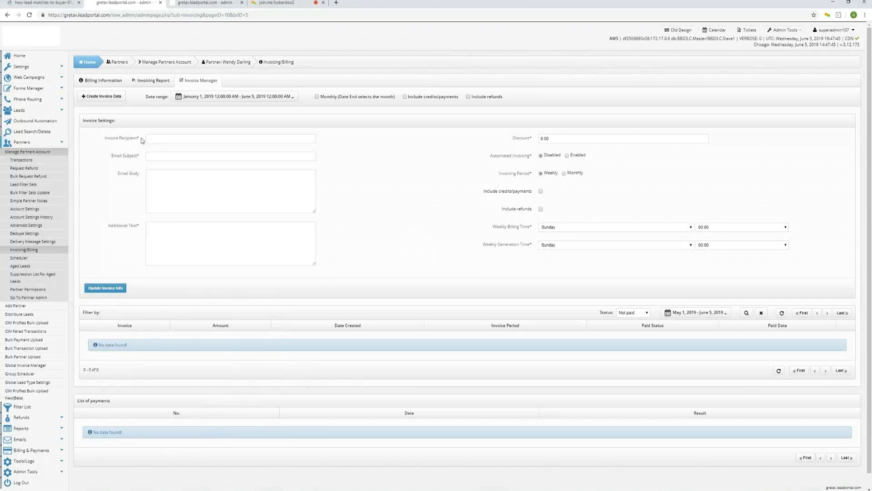
pyautogui.moveTo(140, 138); pyautogui.dragTo(103, 142)
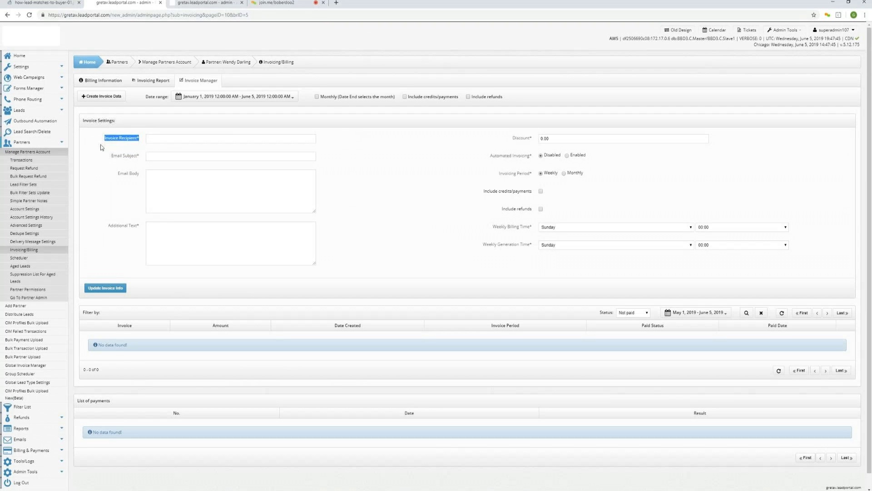